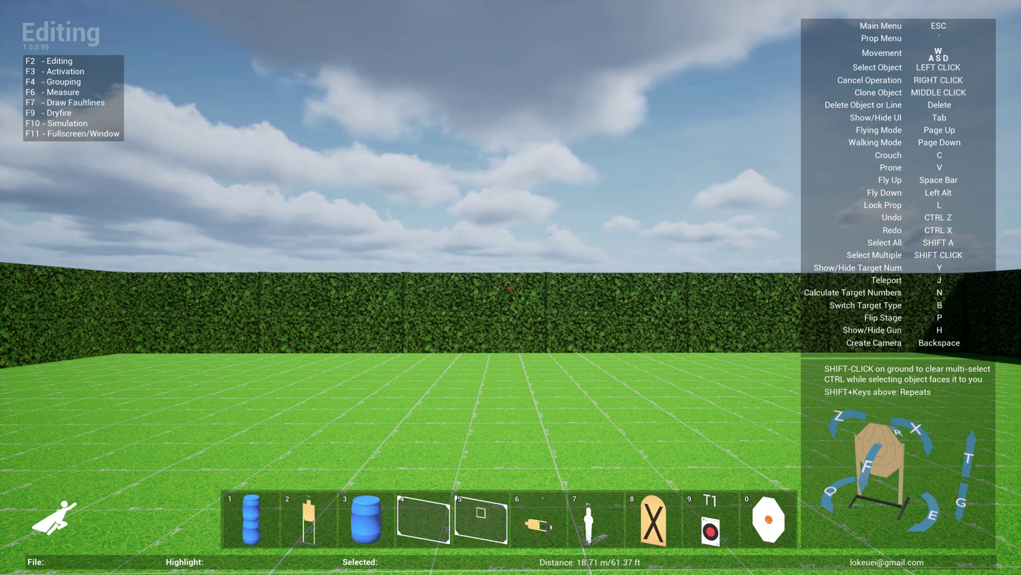
# Step: Browse the full prop library with the category set to ALL, from the targets down to vehicles, buildings and small items
pyautogui.press('`')
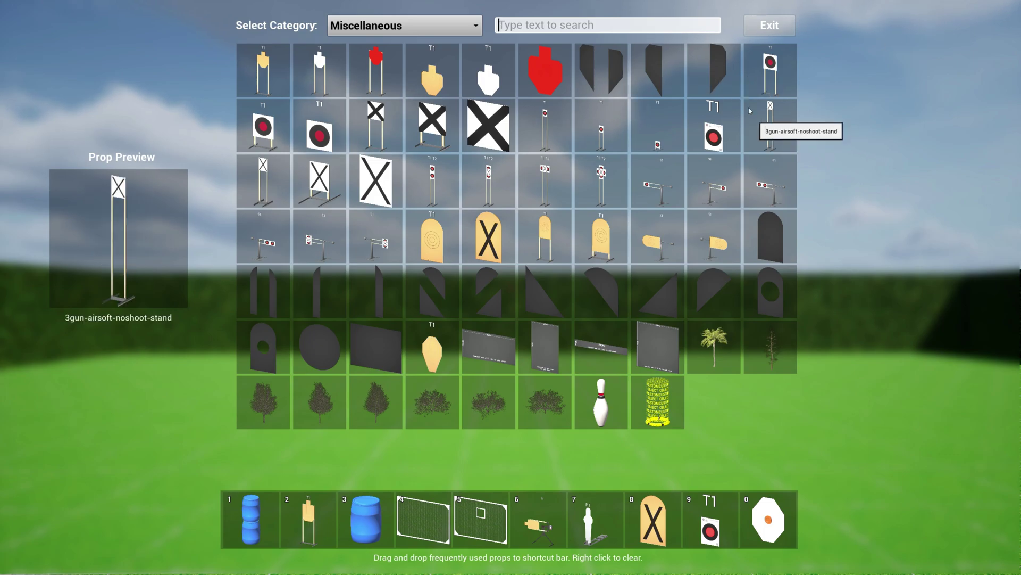
pyautogui.click(407, 26)
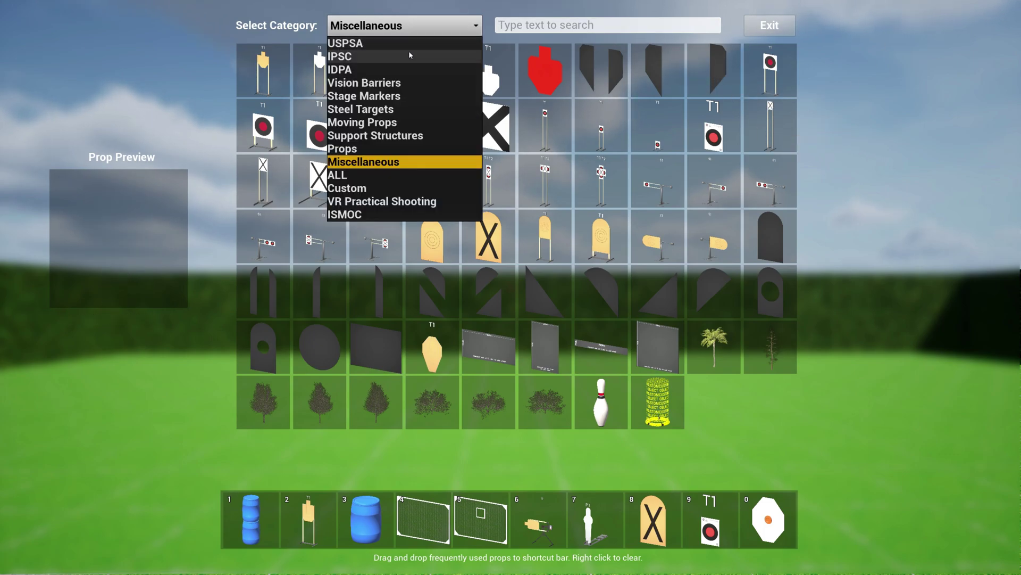
pyautogui.click(351, 175)
pyautogui.scroll(-2, 694, 239)
pyautogui.scroll(-3, 694, 240)
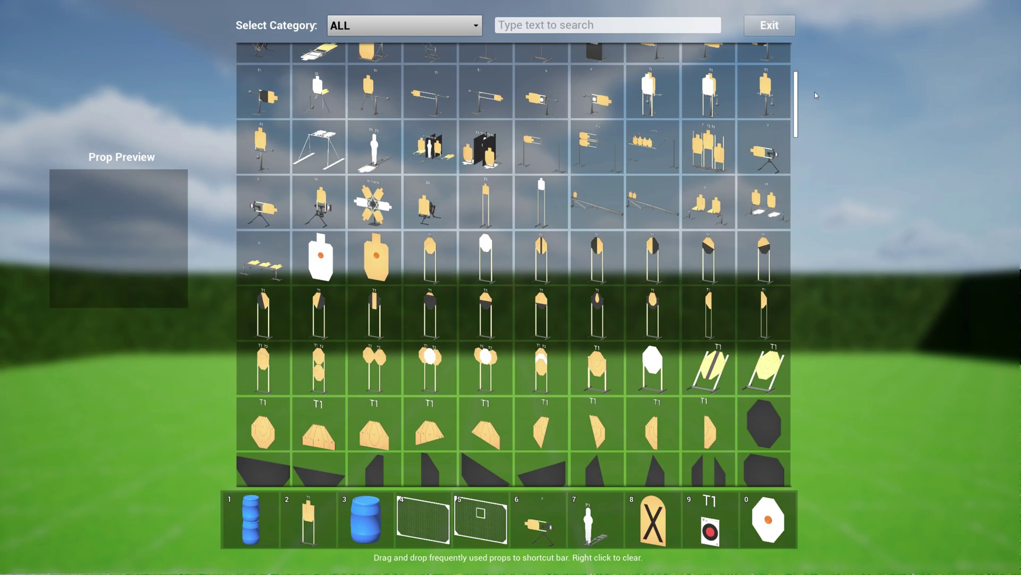
pyautogui.moveTo(796, 113); pyautogui.dragTo(818, 348)
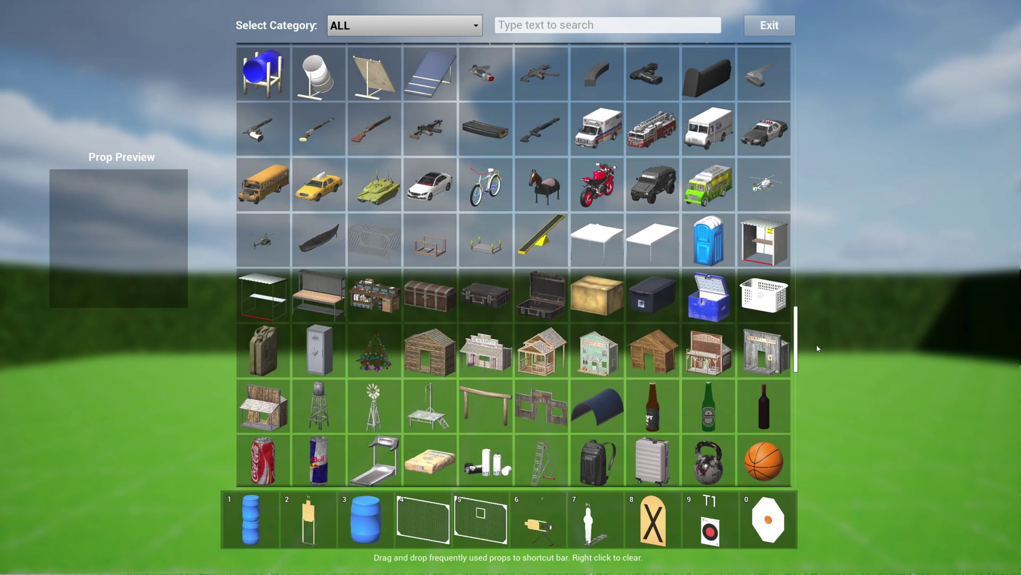
pyautogui.moveTo(817, 348); pyautogui.dragTo(824, 315)
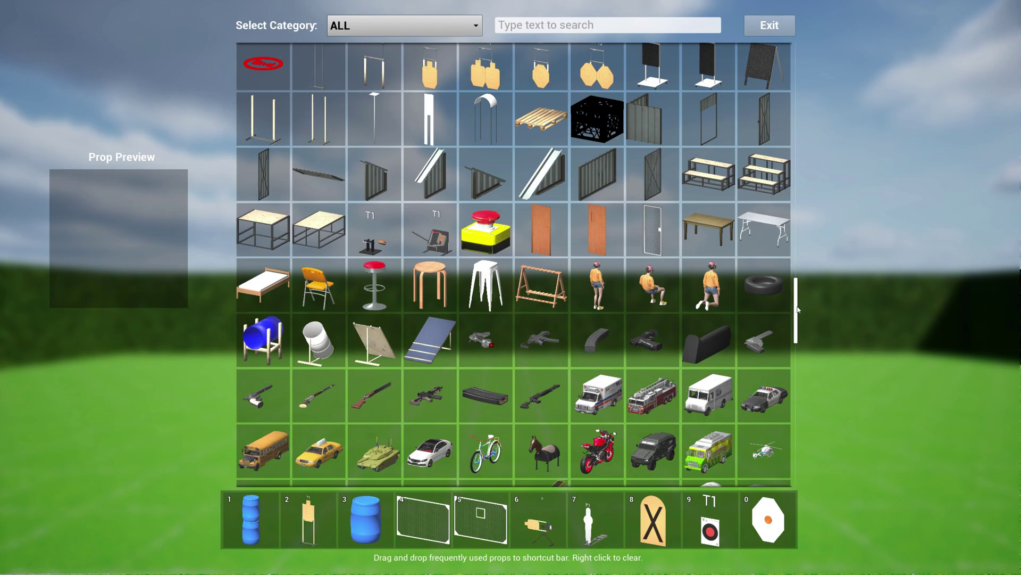
pyautogui.moveTo(796, 313); pyautogui.dragTo(827, 69)
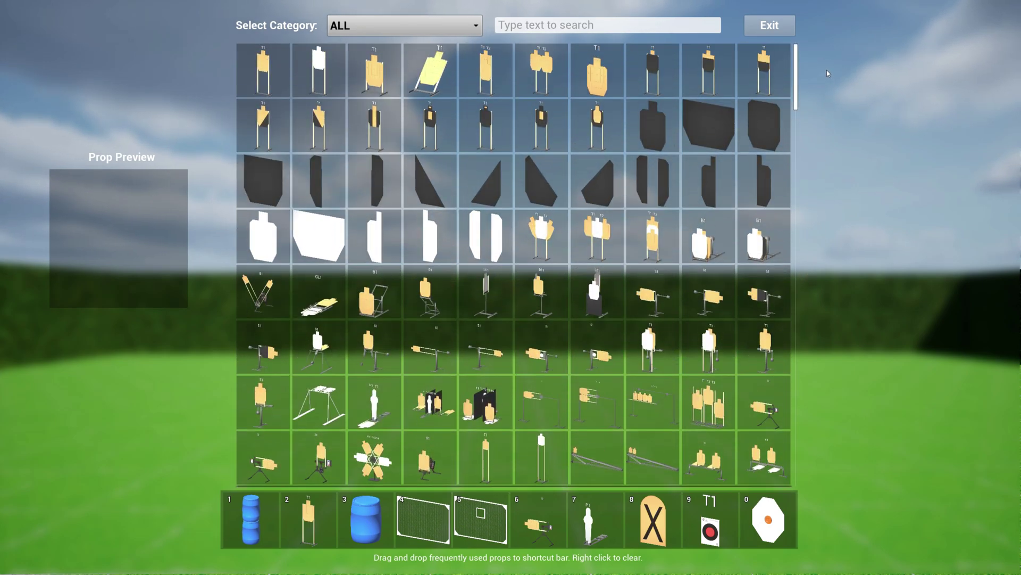
# Step: Place a custom-prop from the Miscellaneous category on the grass
pyautogui.click(426, 29)
pyautogui.click(421, 161)
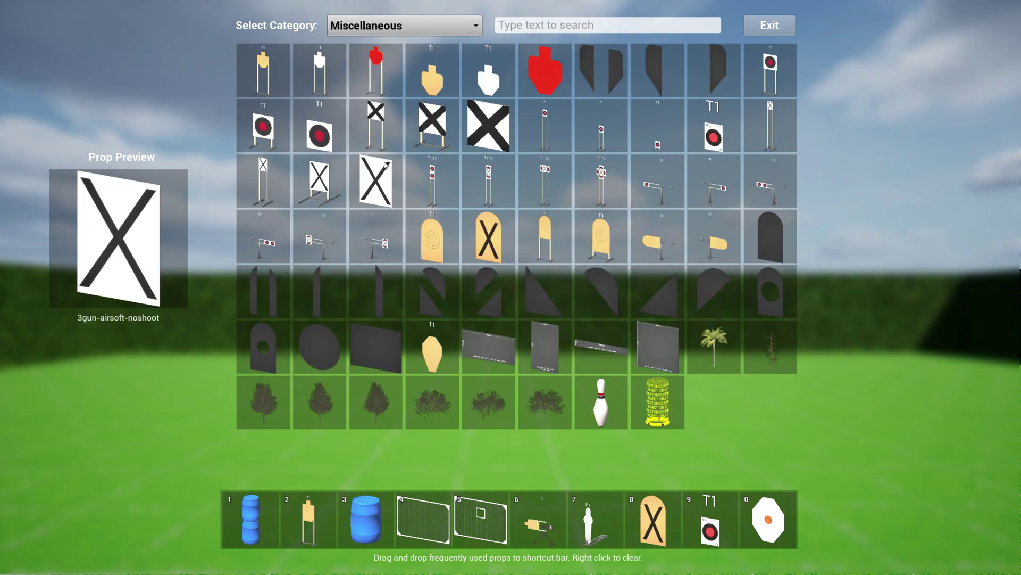
pyautogui.moveTo(659, 407)
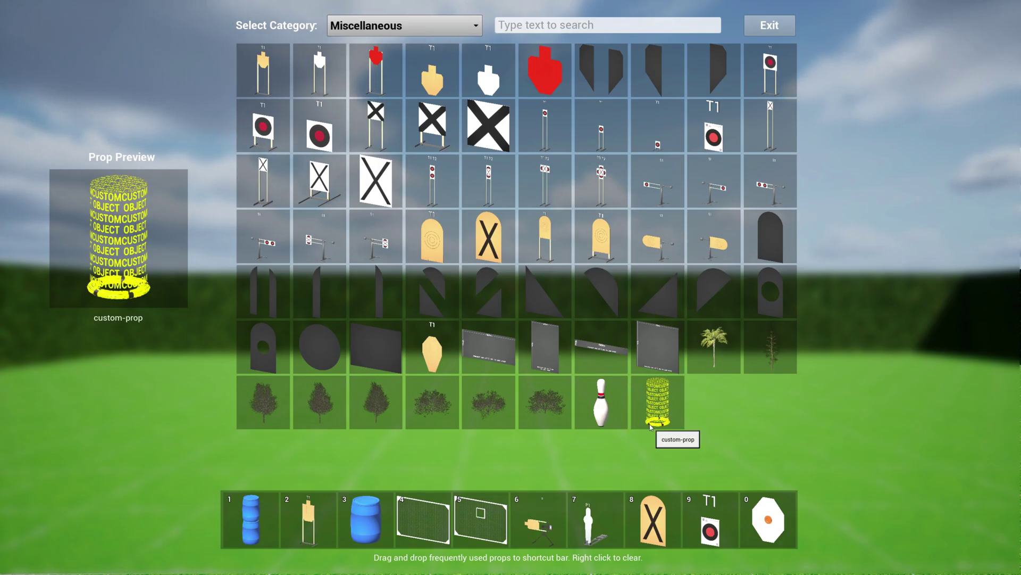
pyautogui.click(658, 405)
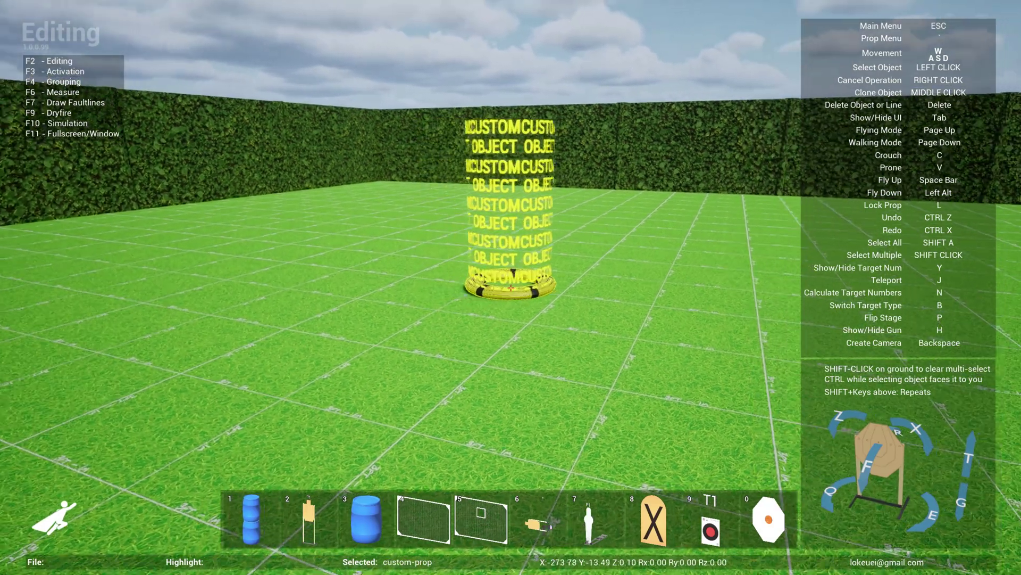
pyautogui.click(511, 287)
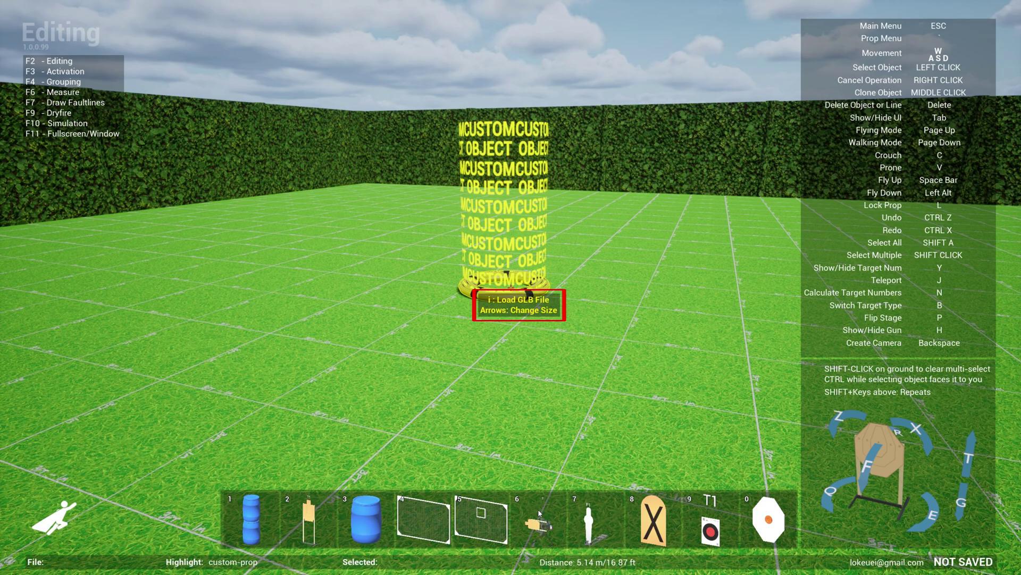
# Step: Load import-test.glb from the _STAGES folder on the Games (F:) drive into the custom-prop
pyautogui.press('i')
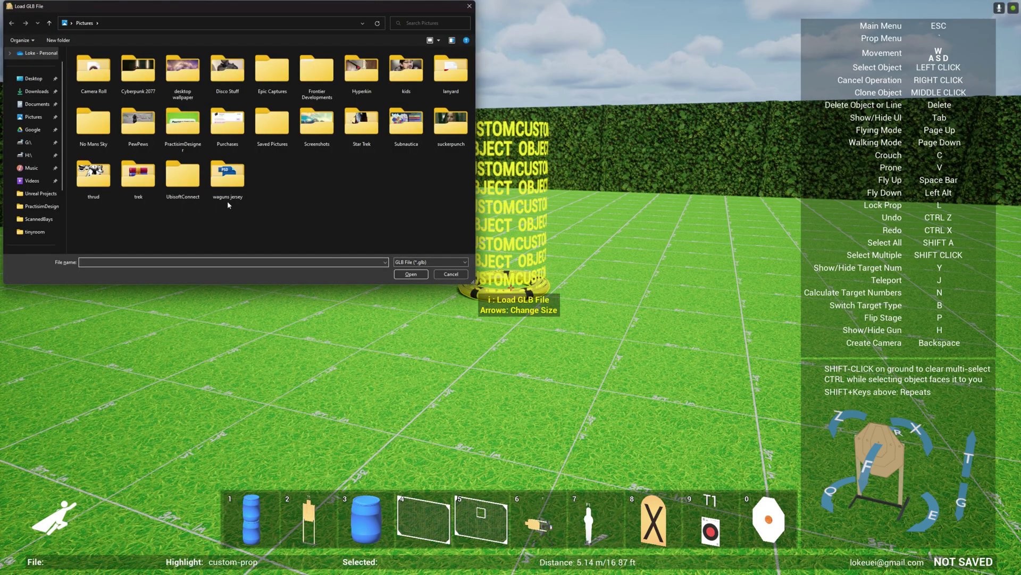
pyautogui.scroll(-3, 37, 203)
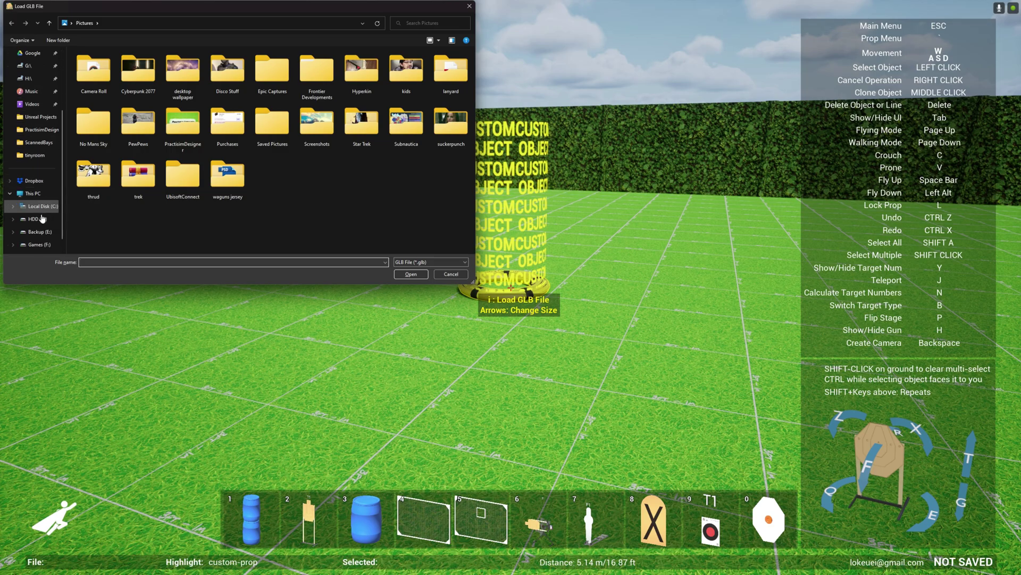
pyautogui.click(45, 232)
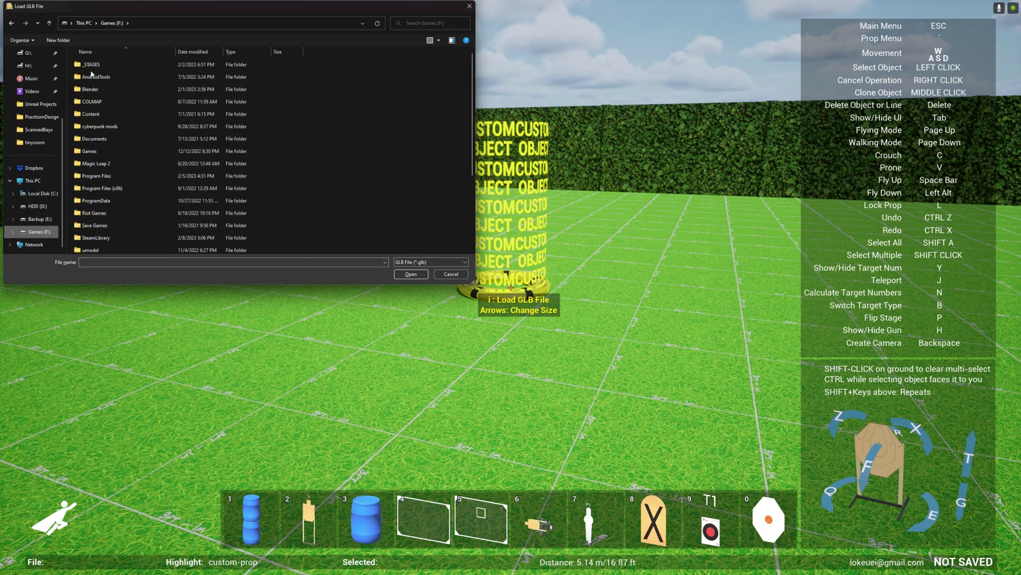
pyautogui.doubleClick(93, 70)
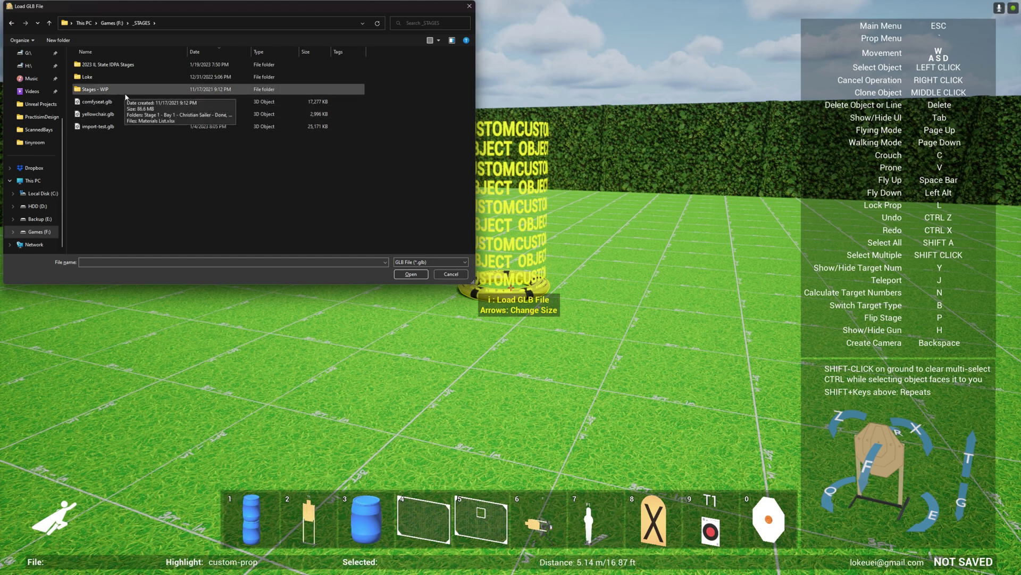
pyautogui.click(120, 129)
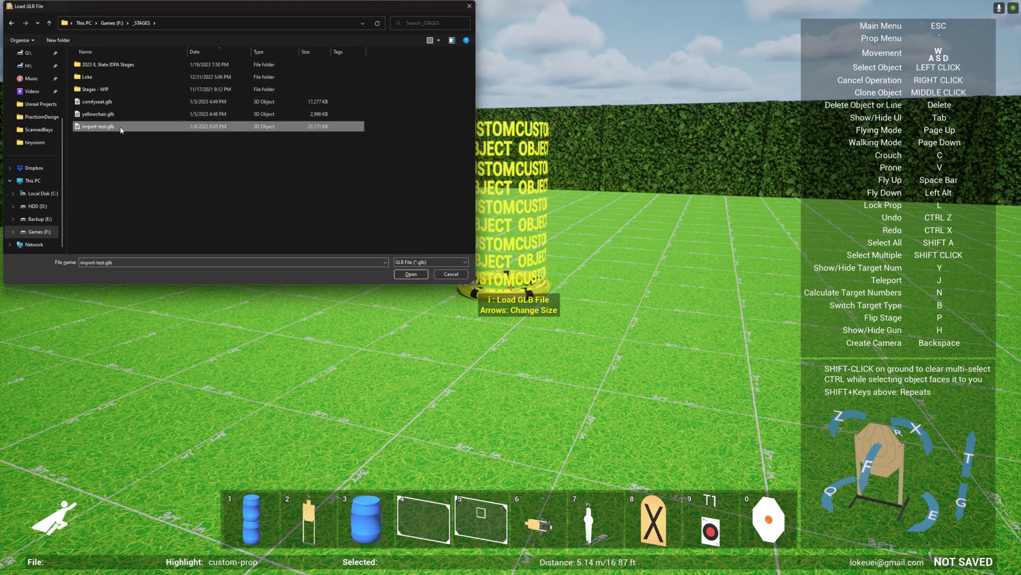
pyautogui.click(404, 274)
# Step: Pick up the GLB FILE text and rotate it about its vertical axis to Rz 6.00
pyautogui.press('a')
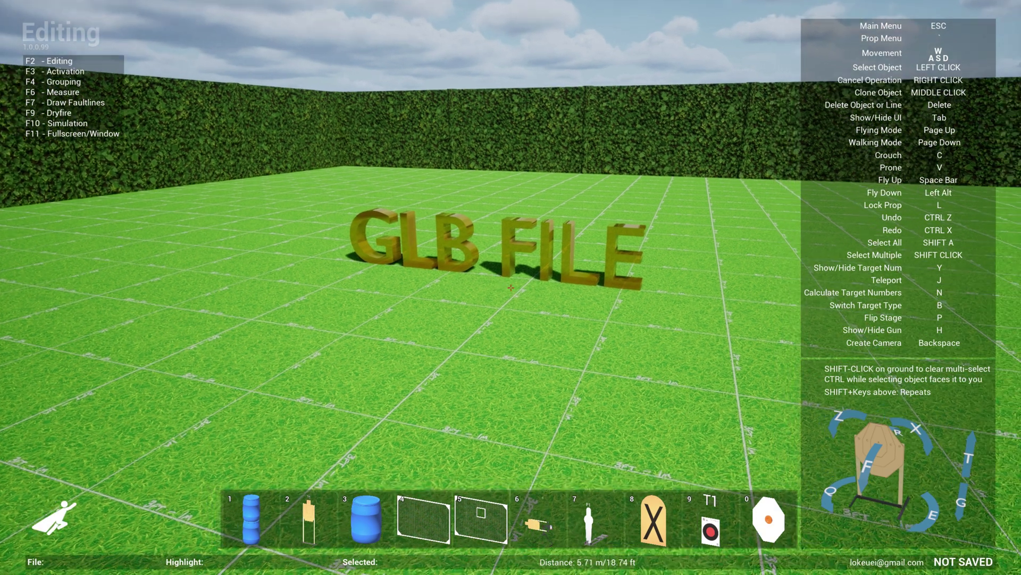
pyautogui.press('w')
pyautogui.press('d')
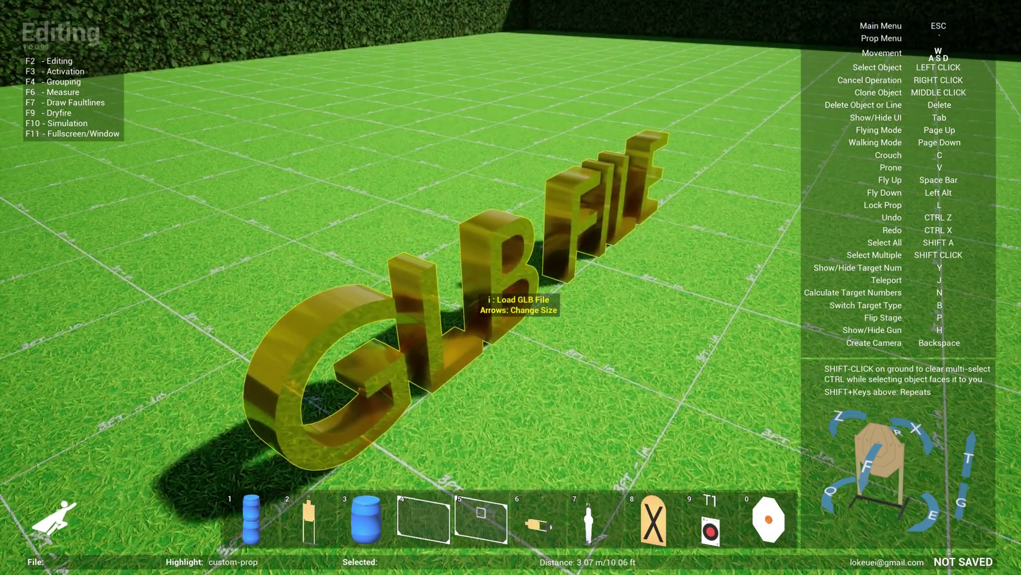
pyautogui.press('s')
pyautogui.click(510, 288)
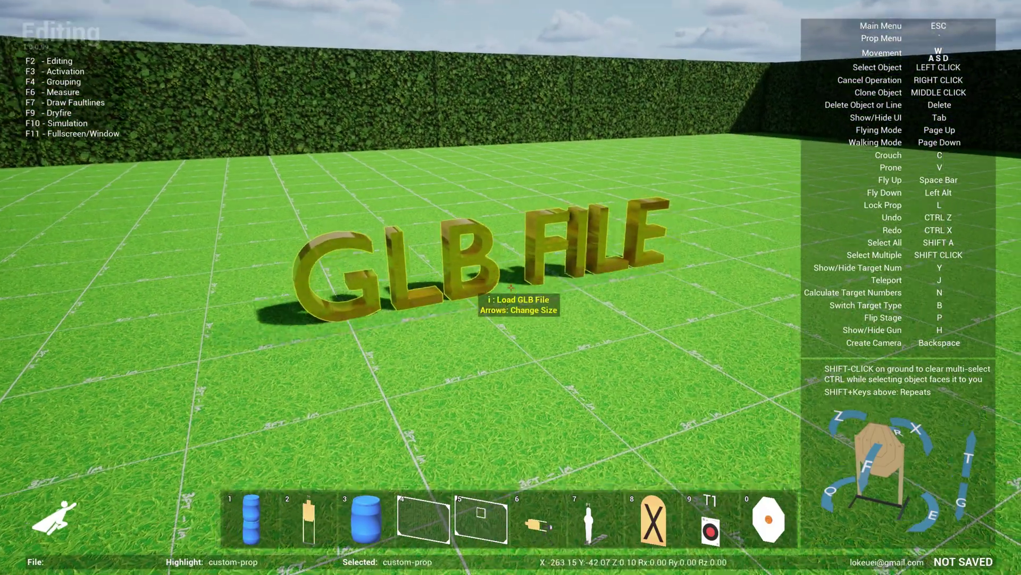
pyautogui.press('e')
pyautogui.press('e')
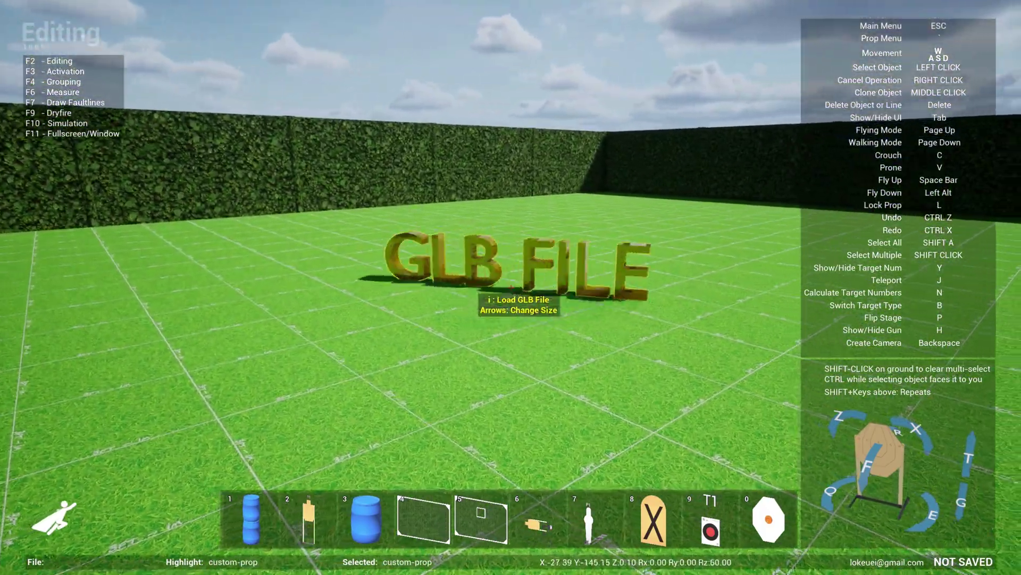
pyautogui.press('t')
pyautogui.press('g')
pyautogui.press('e')
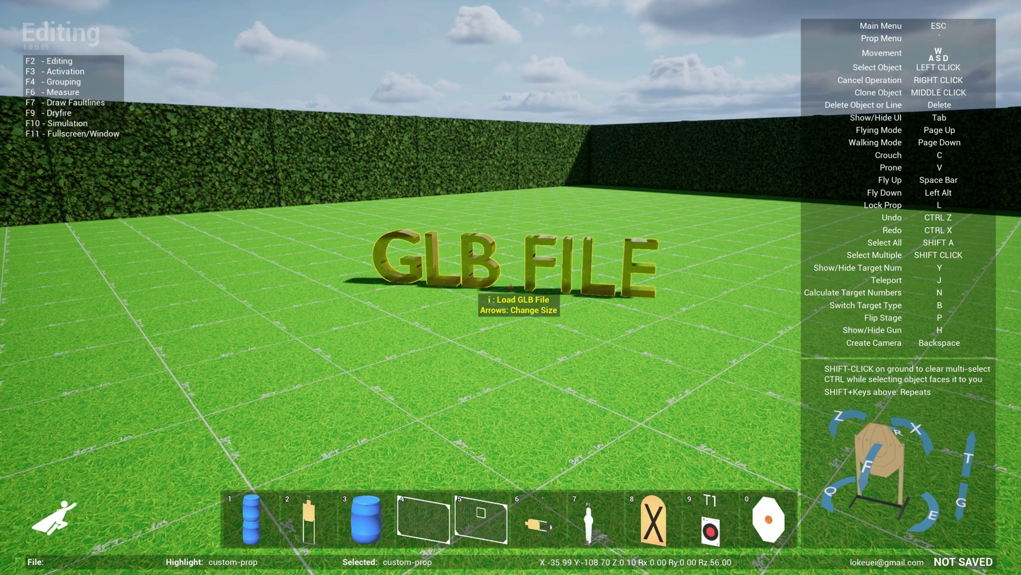
pyautogui.press('q')
pyautogui.press('e')
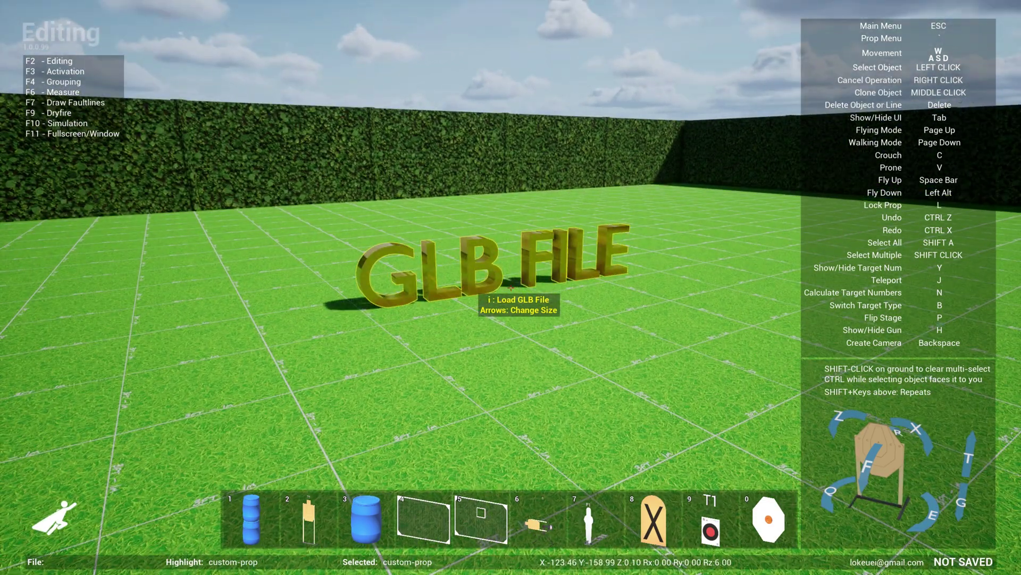
# Step: Enlarge the GLB FILE text, reduce it slightly, and set it down farther back on the grass
pyautogui.press('Up')
pyautogui.press('Up')
pyautogui.press('Up')
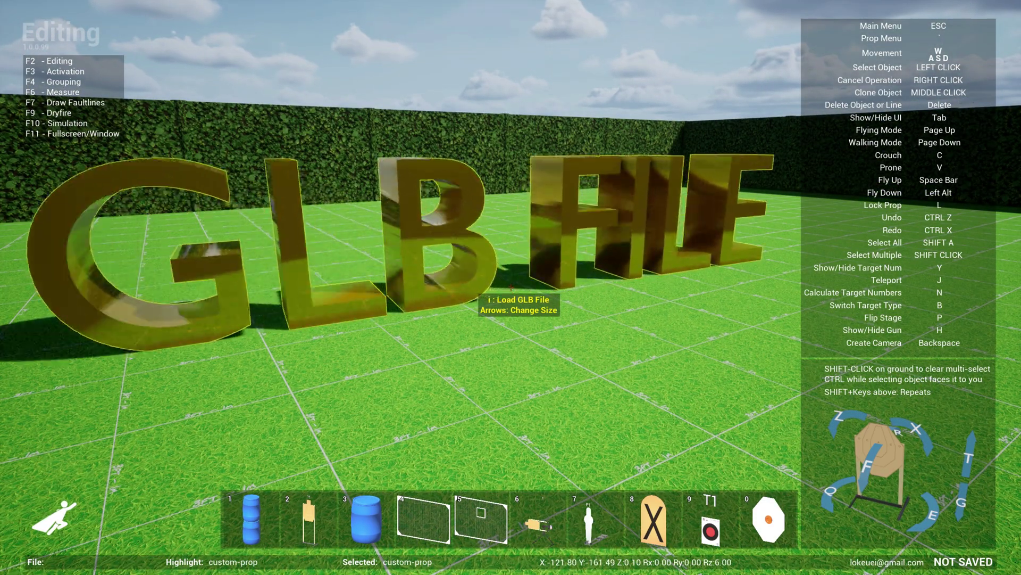
pyautogui.press('Down')
pyautogui.press('Down')
pyautogui.press('Down')
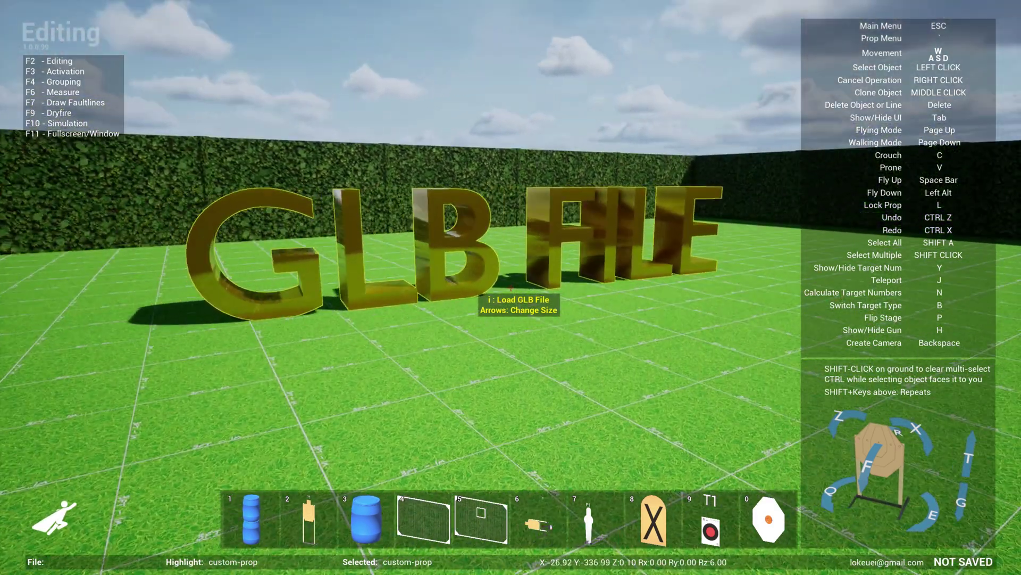
pyautogui.click(510, 288)
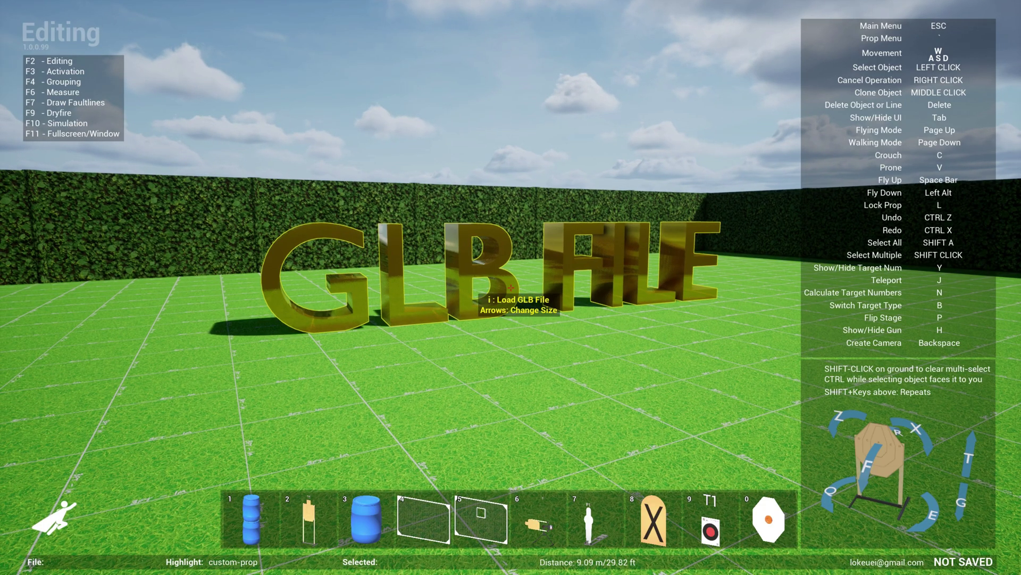
# Step: Clone the GLB FILE text beside the original and load yellowchair.glb into the copy
pyautogui.middleClick(510, 287)
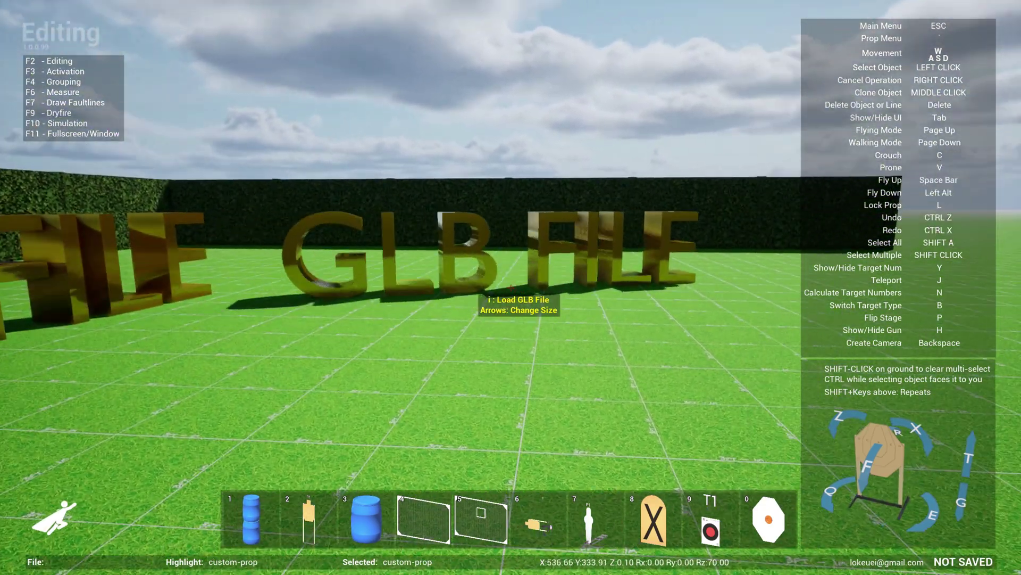
pyautogui.click(511, 287)
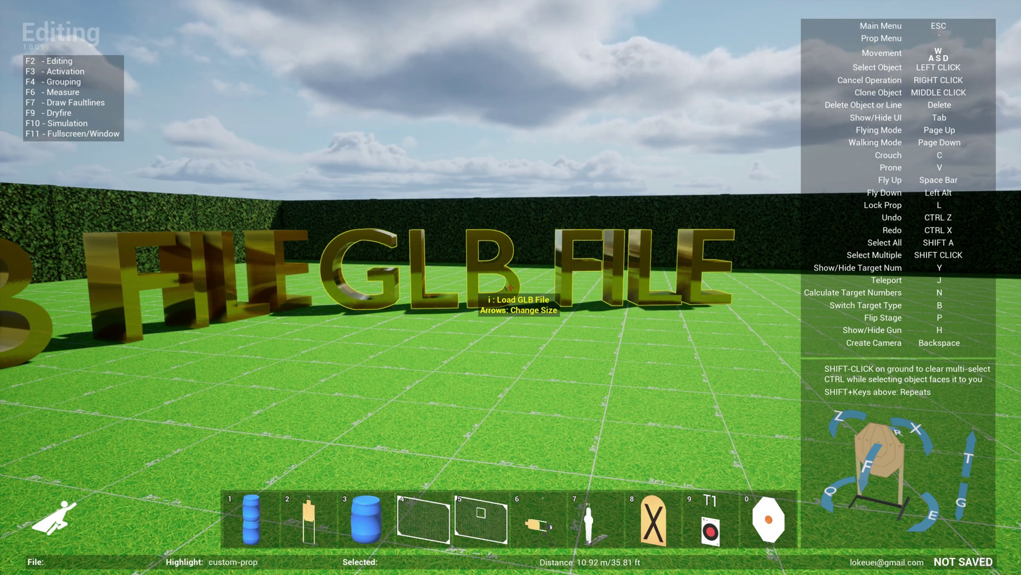
pyautogui.press('i')
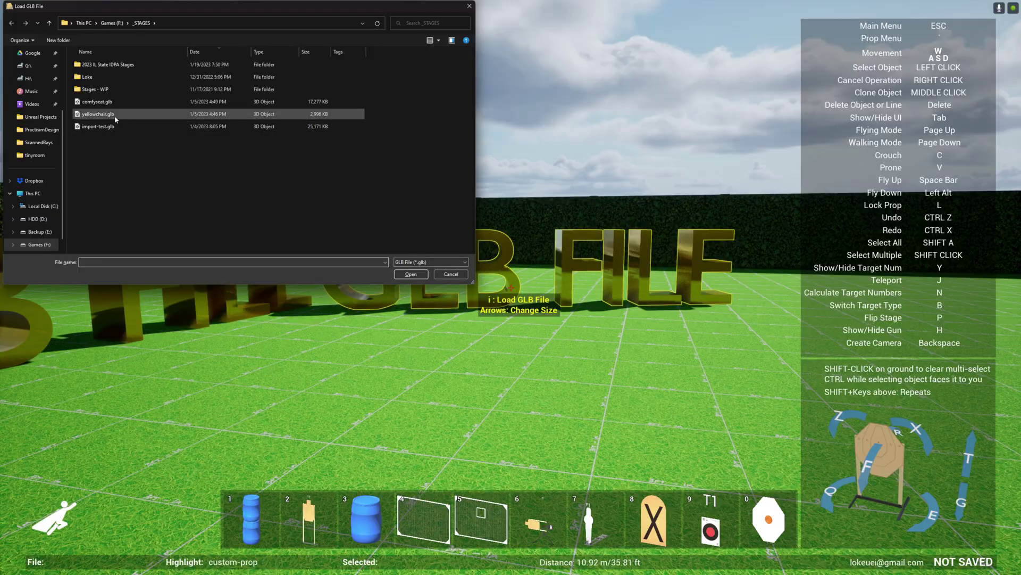
pyautogui.doubleClick(98, 114)
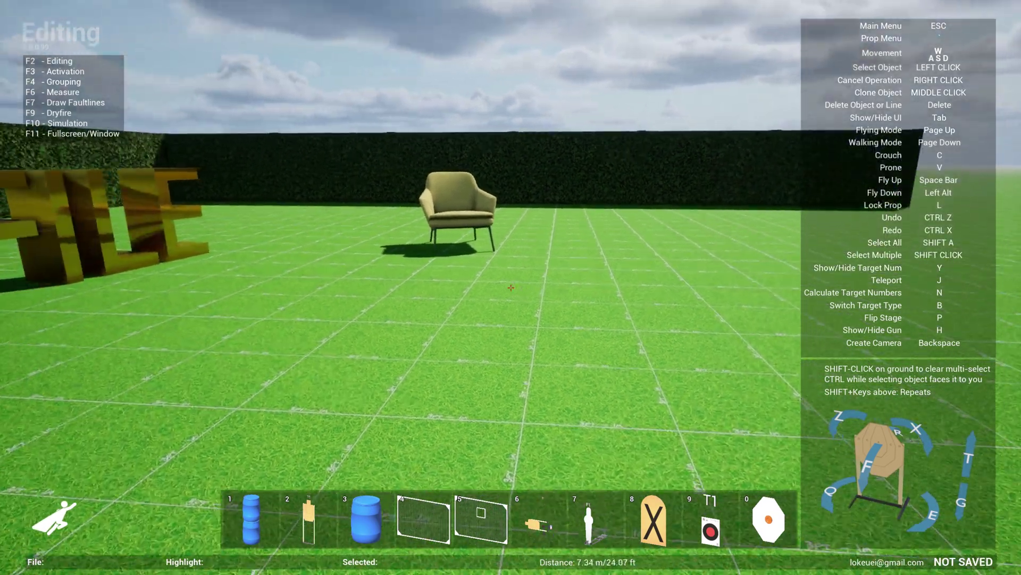
# Step: Pick up the yellow chair and set it down in a new spot near the GLB FILE text
pyautogui.press('w')
pyautogui.click(510, 287)
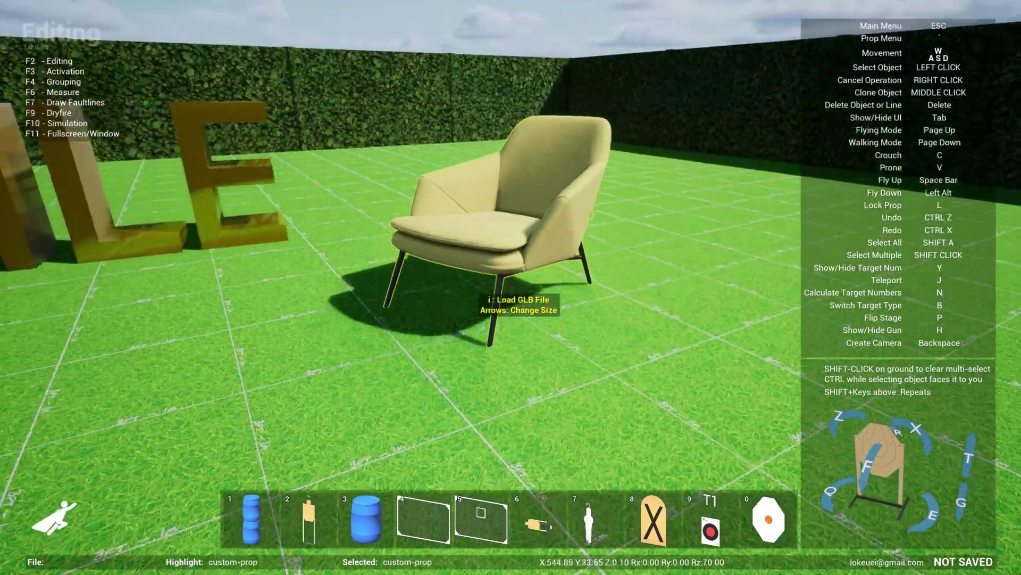
pyautogui.click(510, 287)
# Step: Place another custom-prop from the Miscellaneous category near the GLB FILE text and clone it alongside
pyautogui.press('s')
pyautogui.press('`')
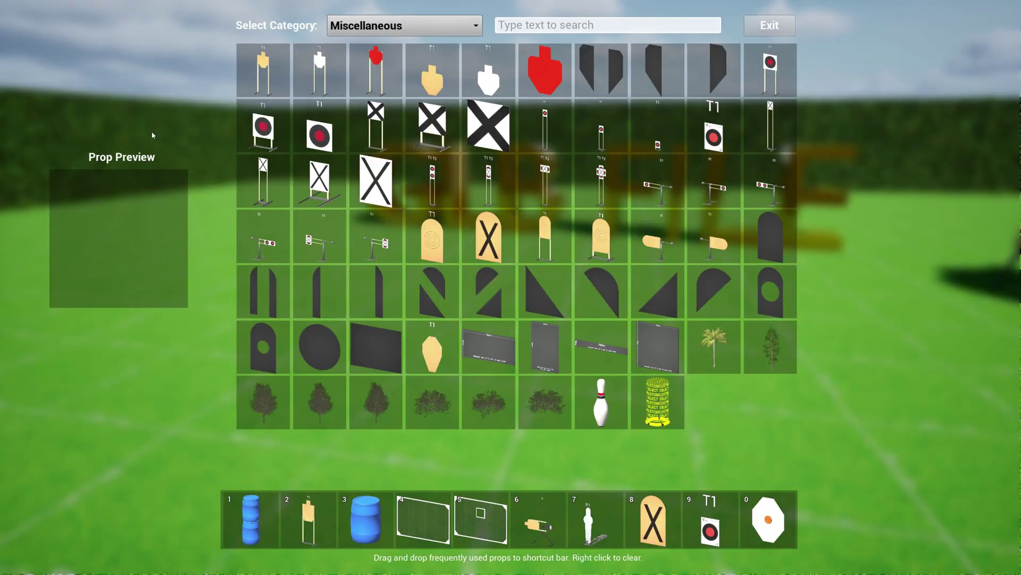
pyautogui.click(658, 402)
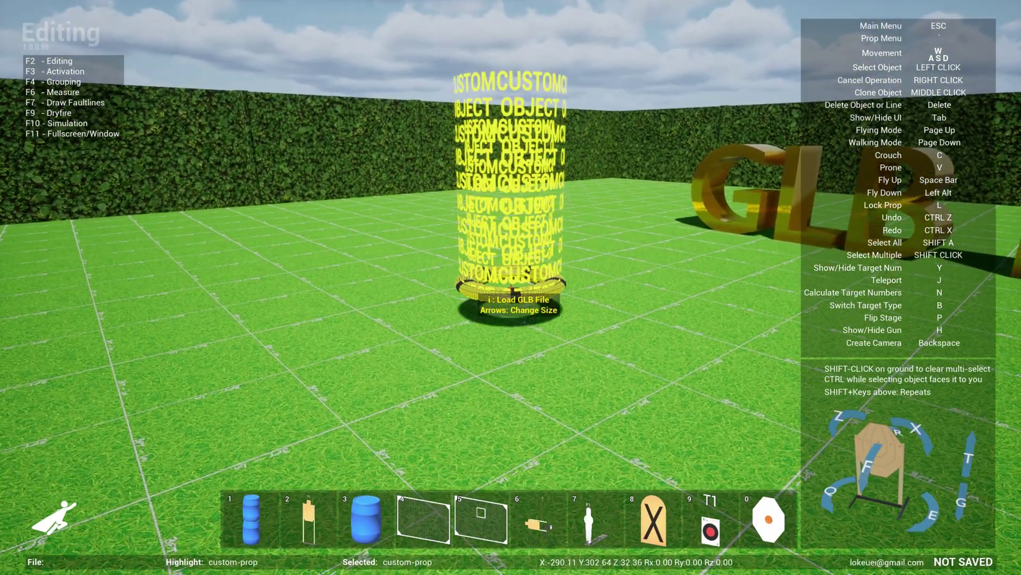
pyautogui.middleClick(512, 290)
pyautogui.click(512, 290)
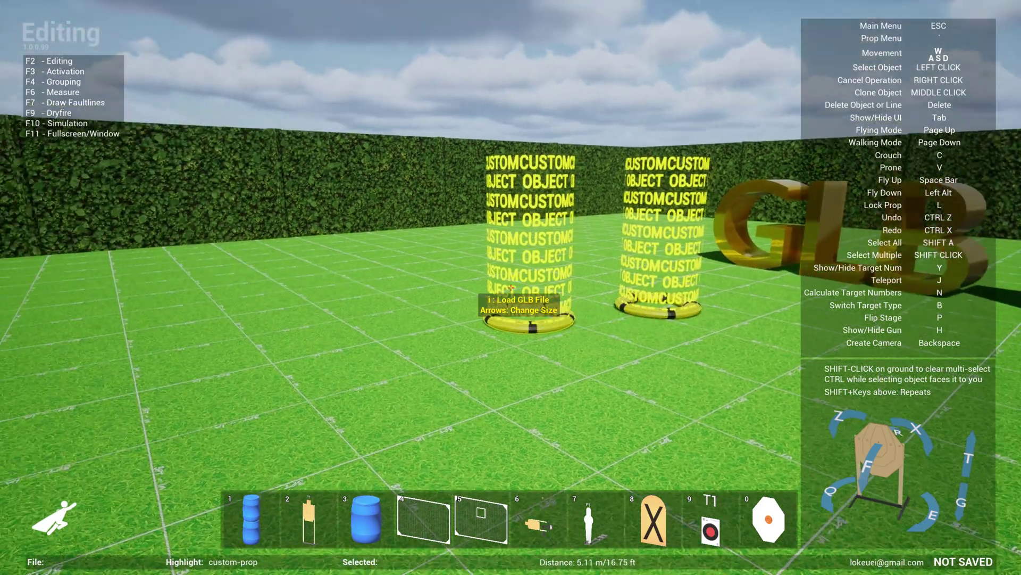
# Step: Load comfyseat.glb into the custom-prop farther from the GLB FILE text and reposition the seat on the grass
pyautogui.press('i')
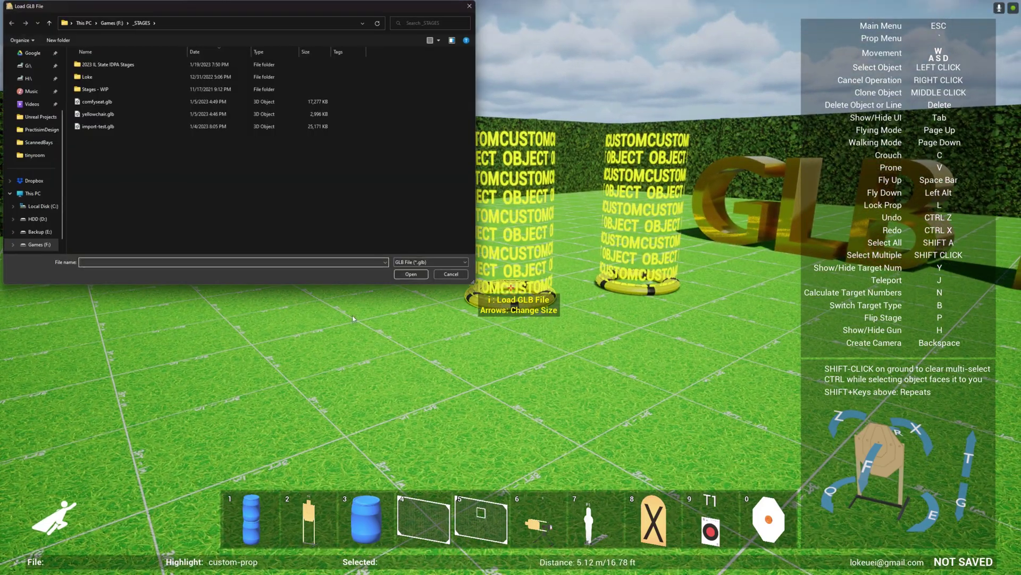
pyautogui.doubleClick(97, 102)
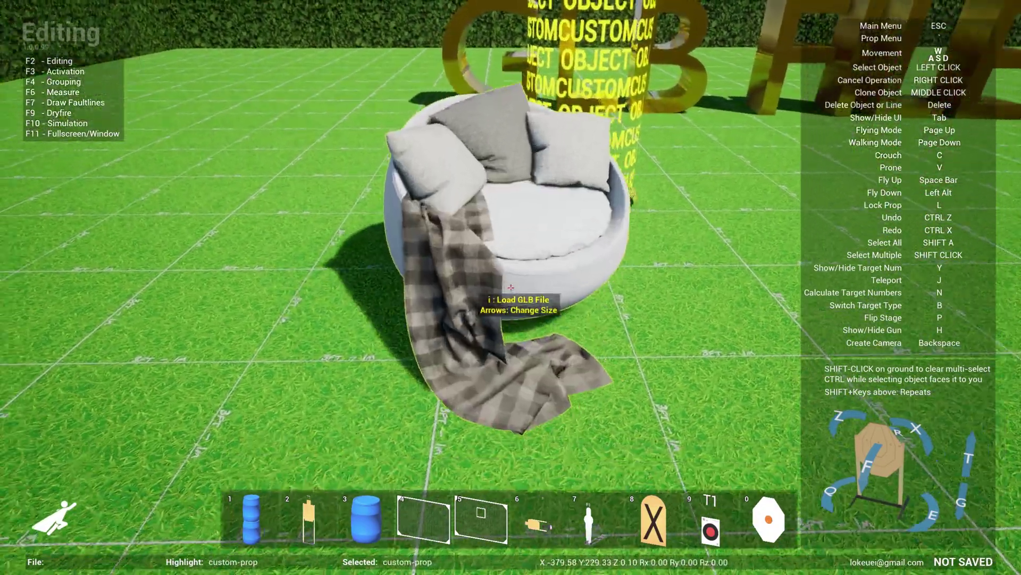
pyautogui.click(511, 288)
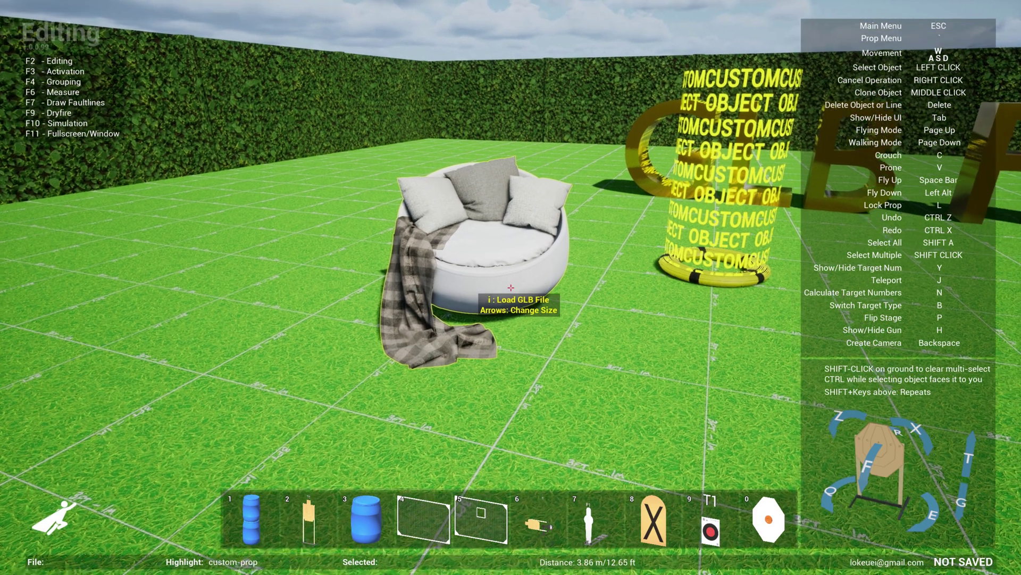
# Step: Inspect the comfy seat up close and from farther back, as well as the yellow chair beyond the GLB FILE text
pyautogui.press('w')
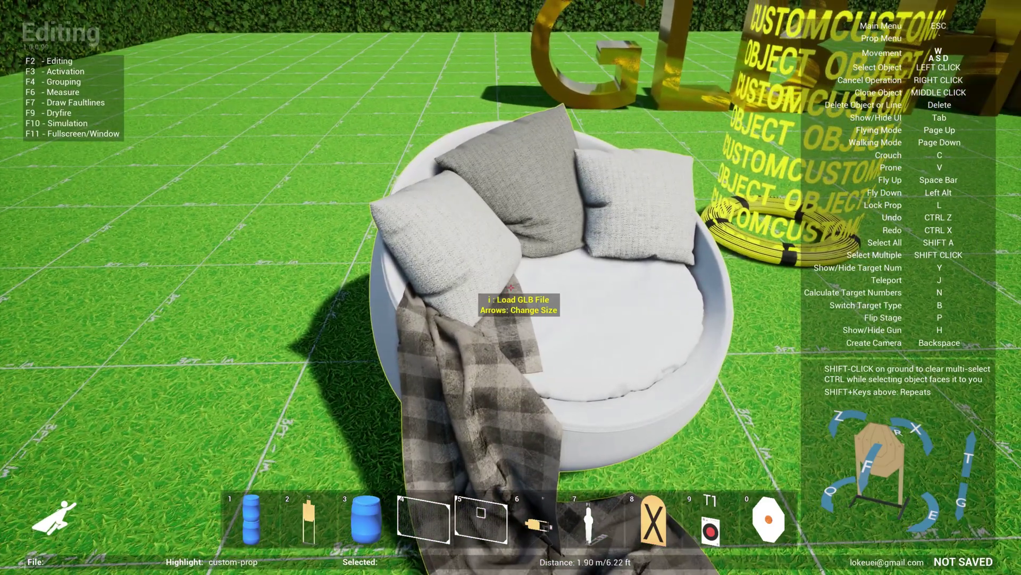
pyautogui.press('s')
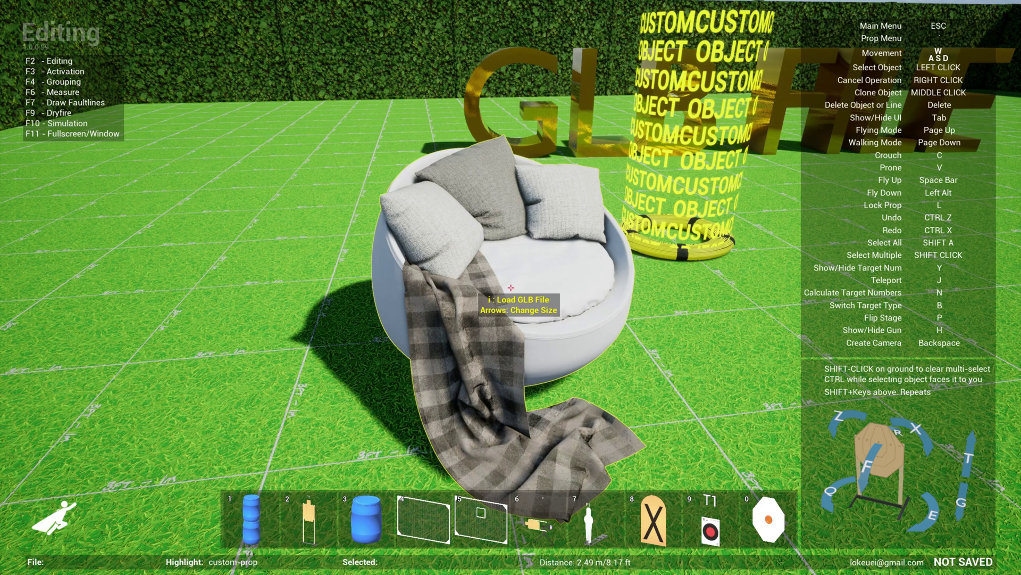
pyautogui.press('s')
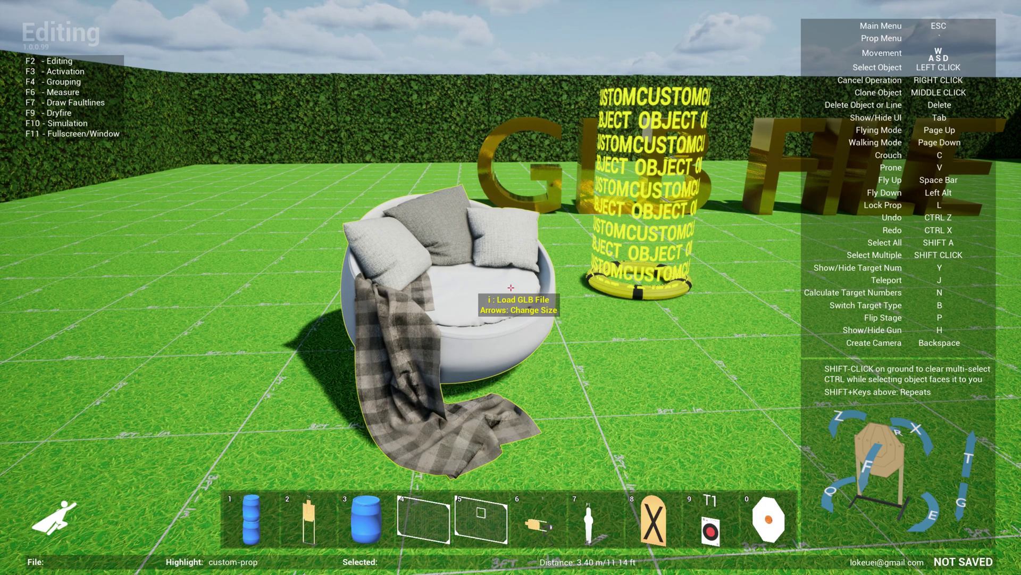
pyautogui.moveTo(511, 287)
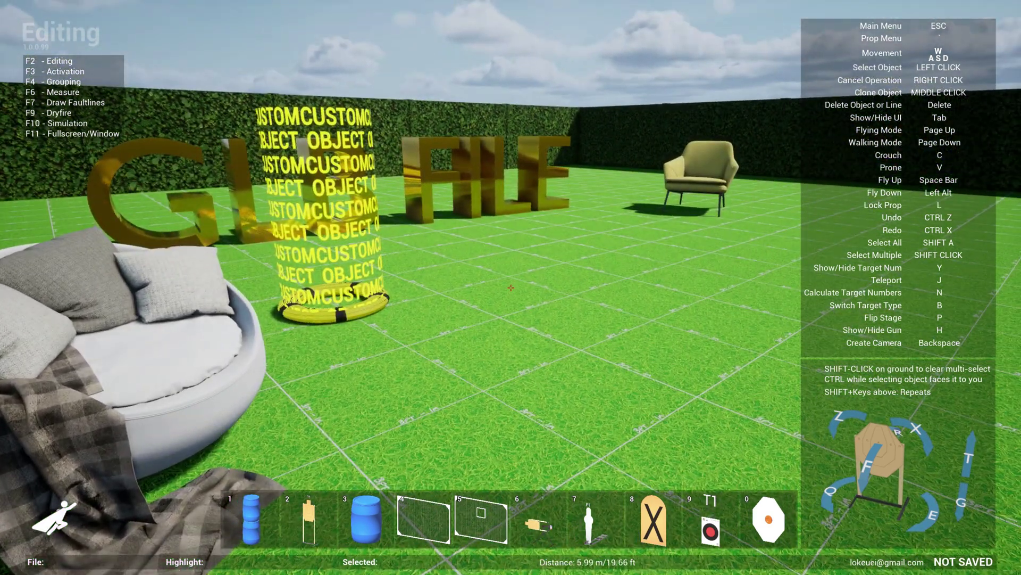
pyautogui.press('w')
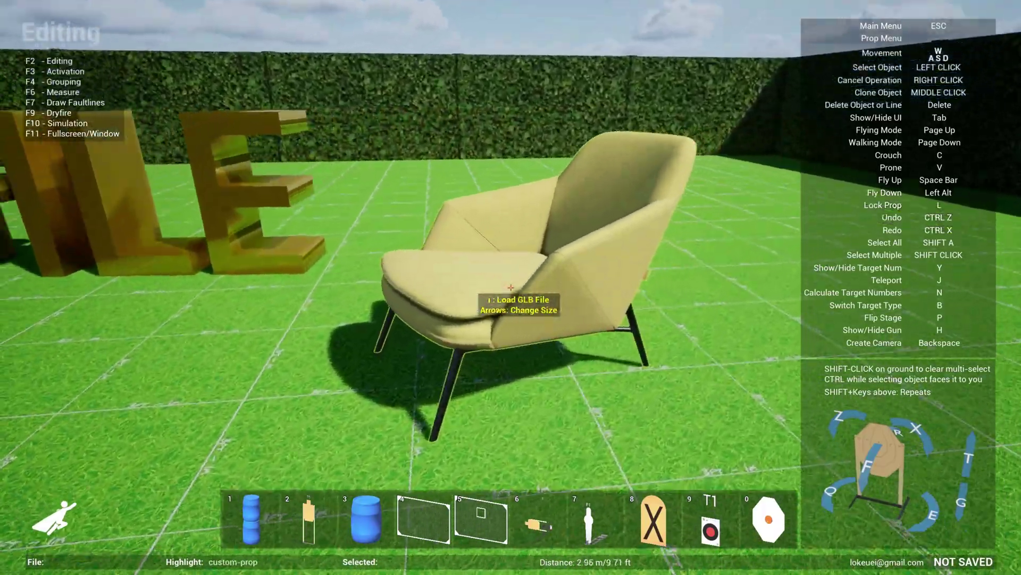
pyautogui.press('s')
pyautogui.press('a')
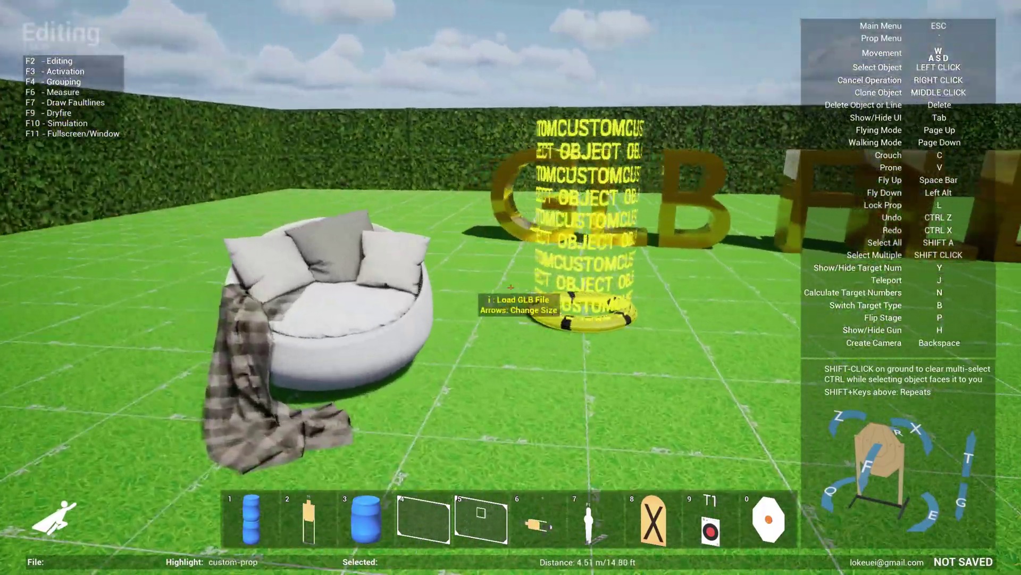
pyautogui.press('d')
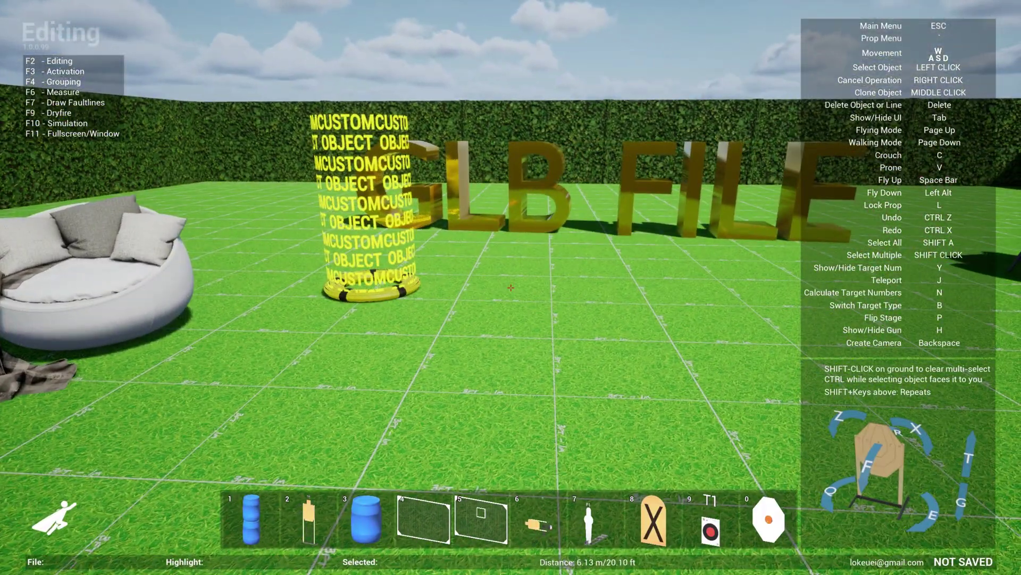
# Step: Clone the comfy seat, rotate the copy to Rz 100, and place it on the grass beside the yellow chair
pyautogui.press('a')
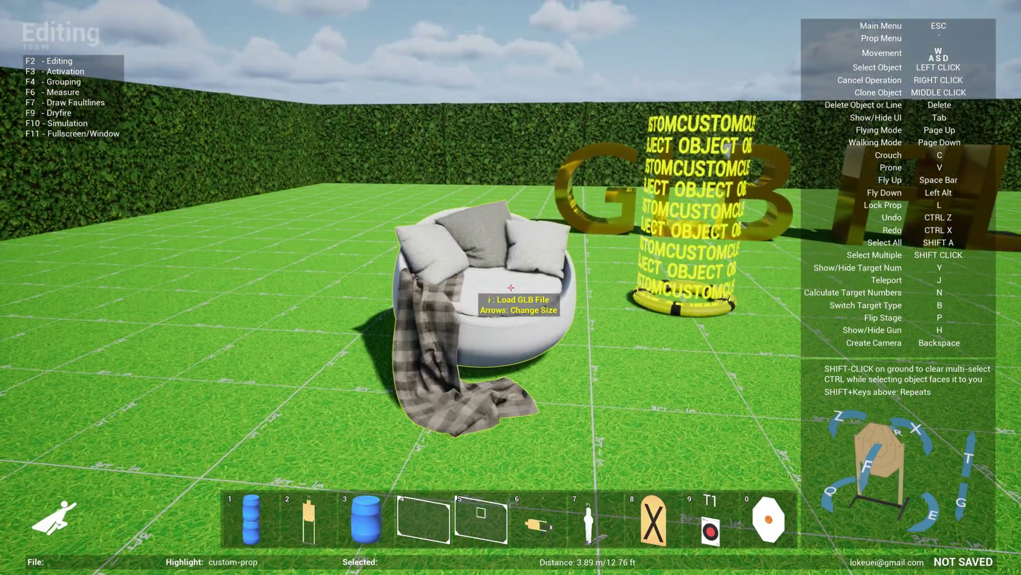
pyautogui.middleClick(511, 287)
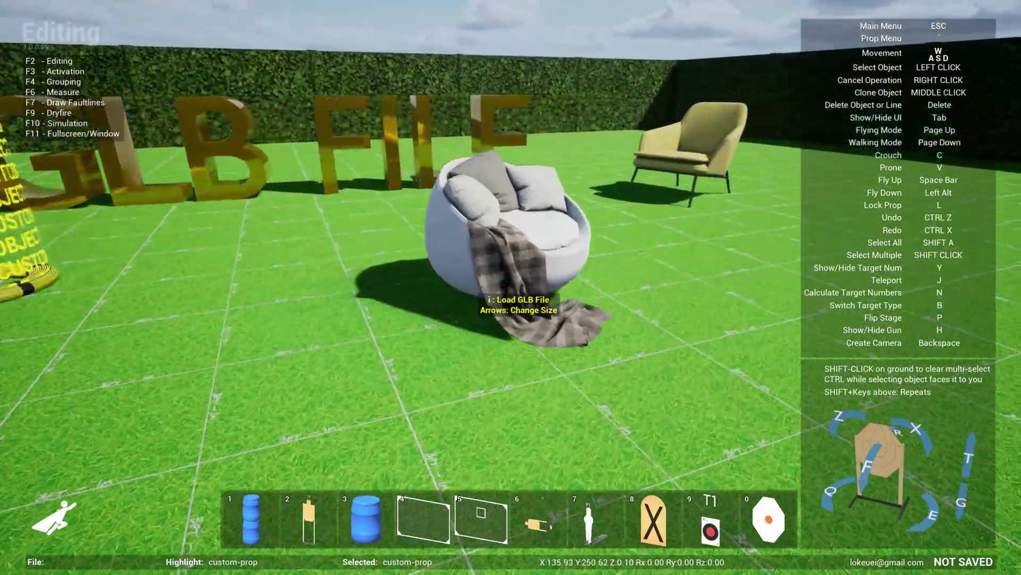
pyautogui.press('e')
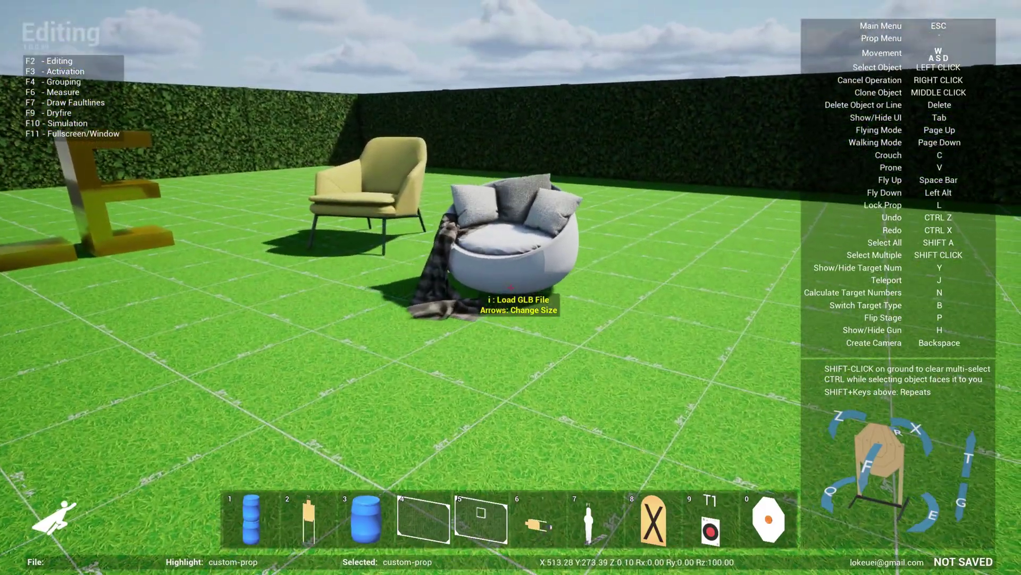
pyautogui.click(511, 288)
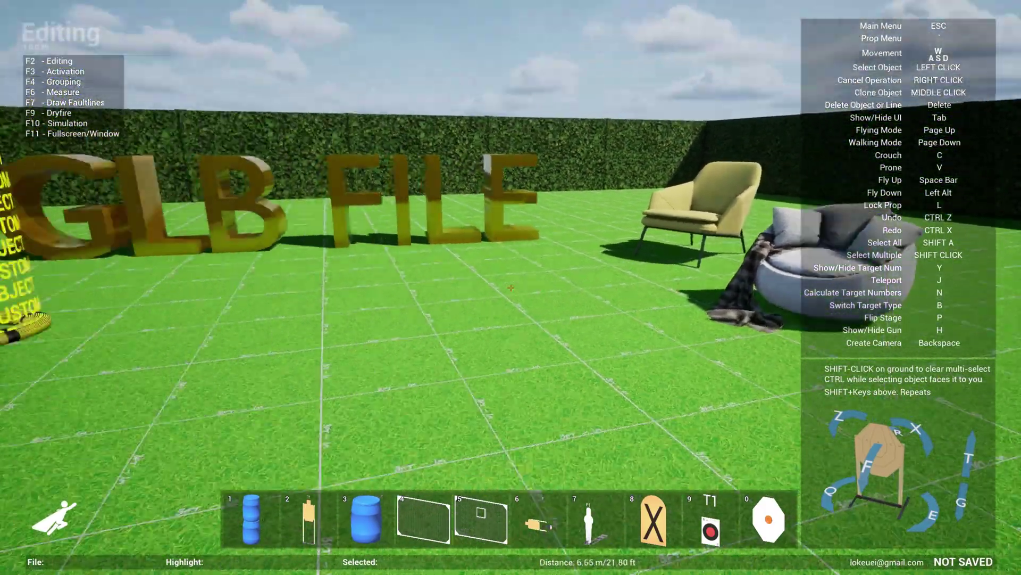
# Step: Examine the whole arrangement of both comfy seats, the custom-prop, the GLB FILE text and the yellow chair from a distance
pyautogui.press('s')
pyautogui.press('s')
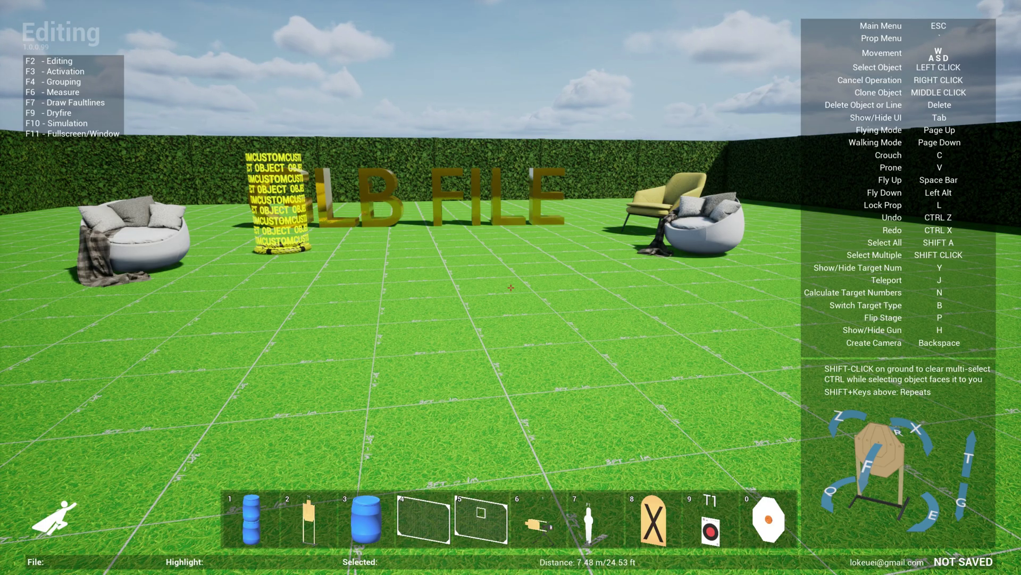
pyautogui.press('s')
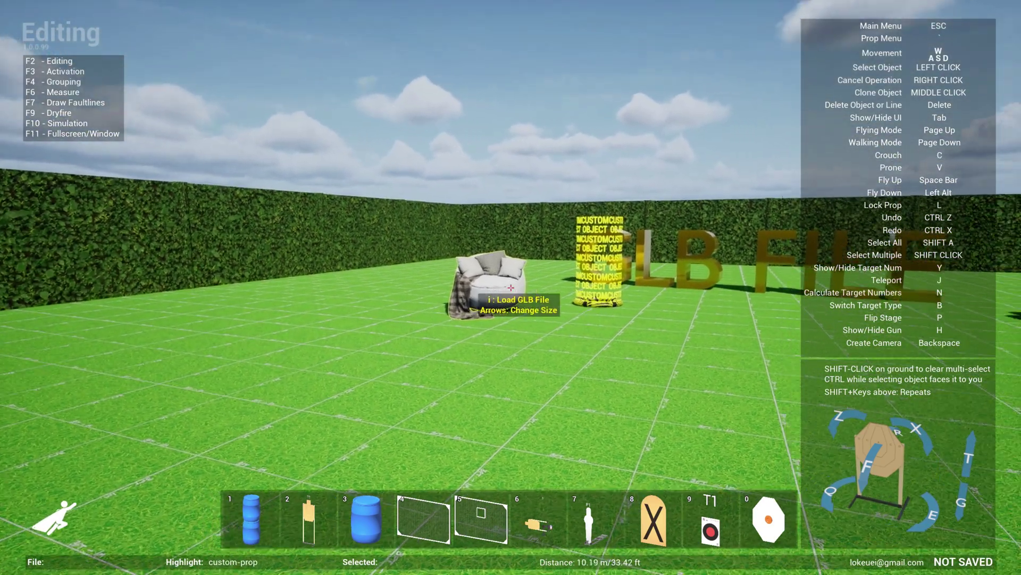
pyautogui.press('s')
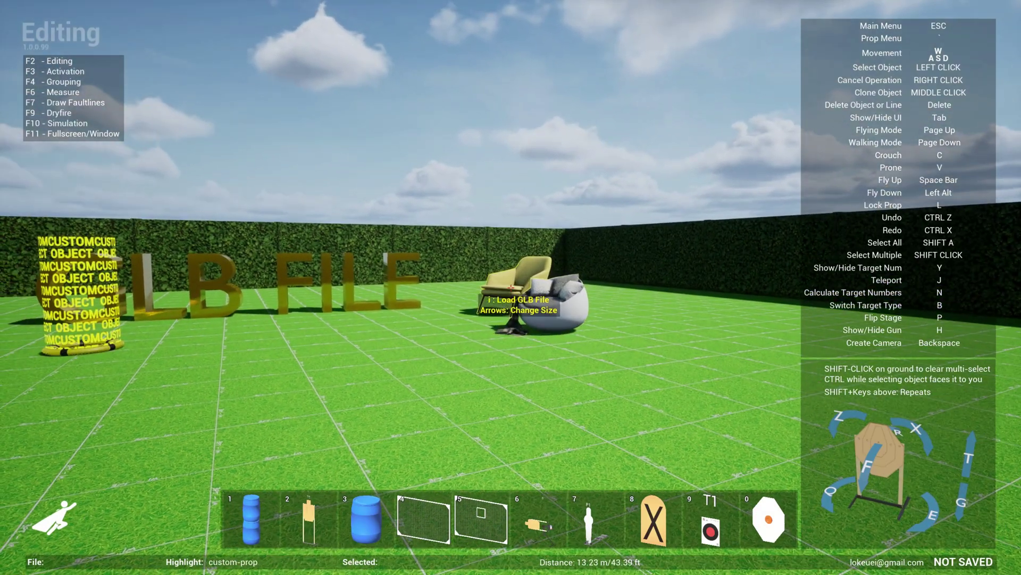
pyautogui.press('w')
pyautogui.press('s')
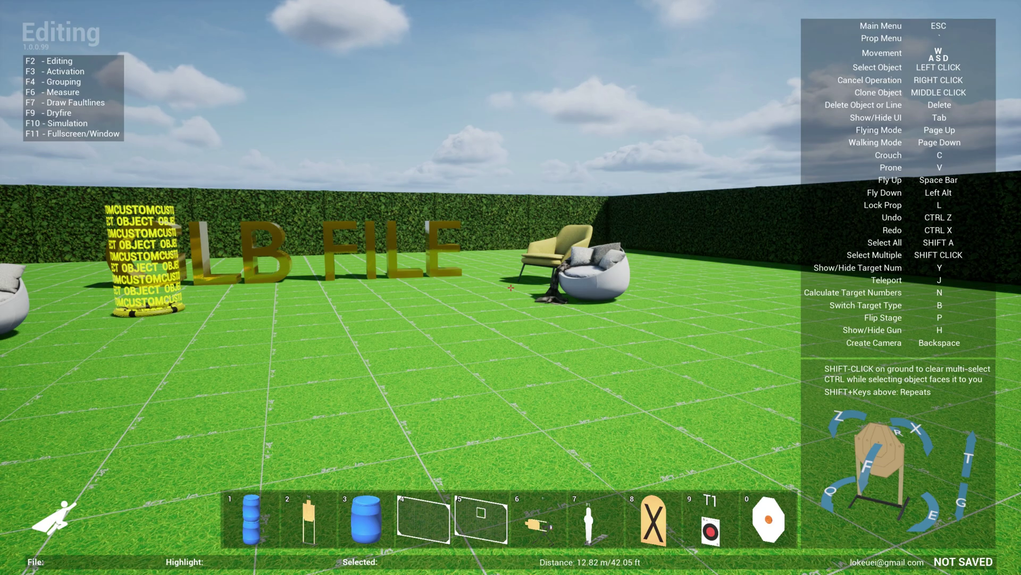
pyautogui.press('a')
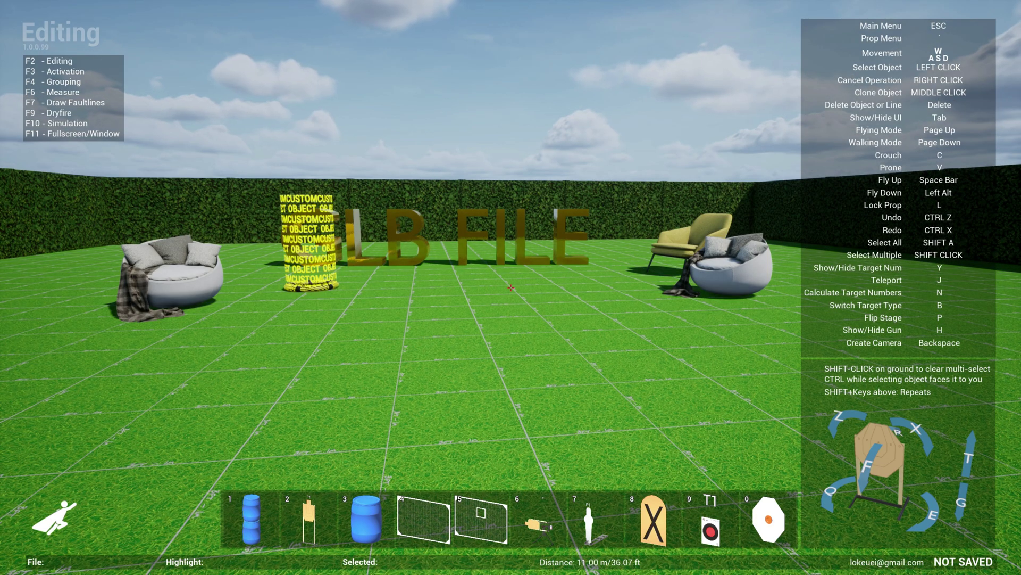